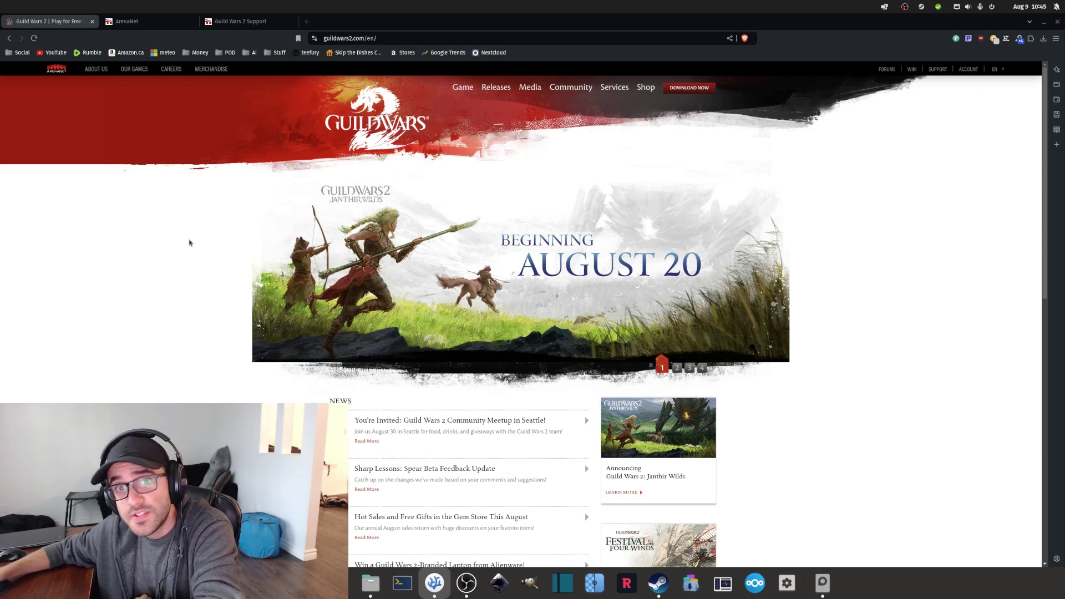
From the ArenaNet account overview, go to the Guild Wars 2 client download
scroll(191, 241, "down", 3)
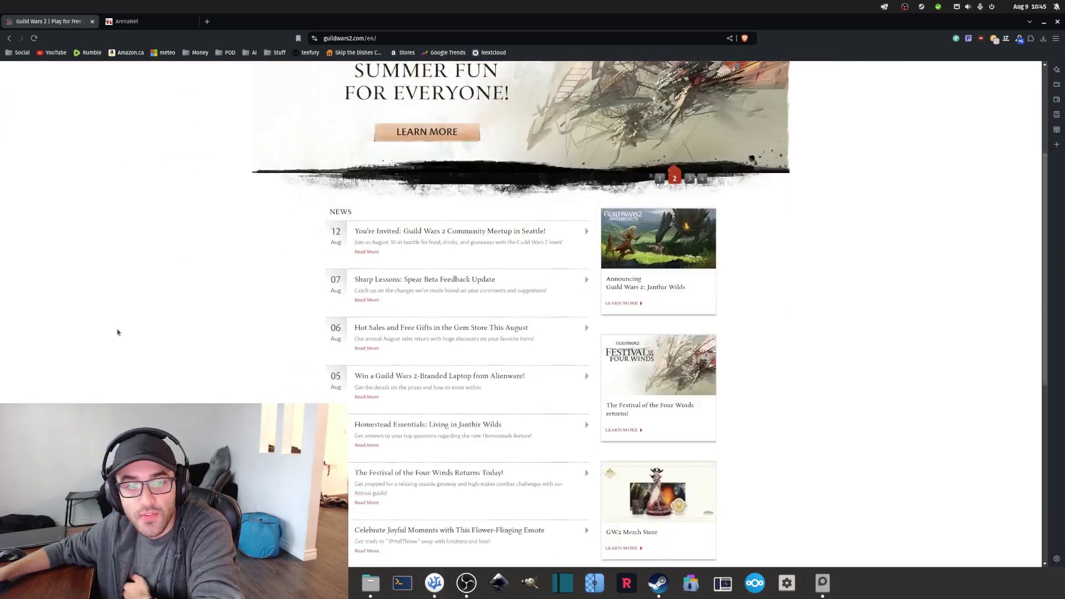
scroll(119, 328, "up", 3)
left_click(145, 23)
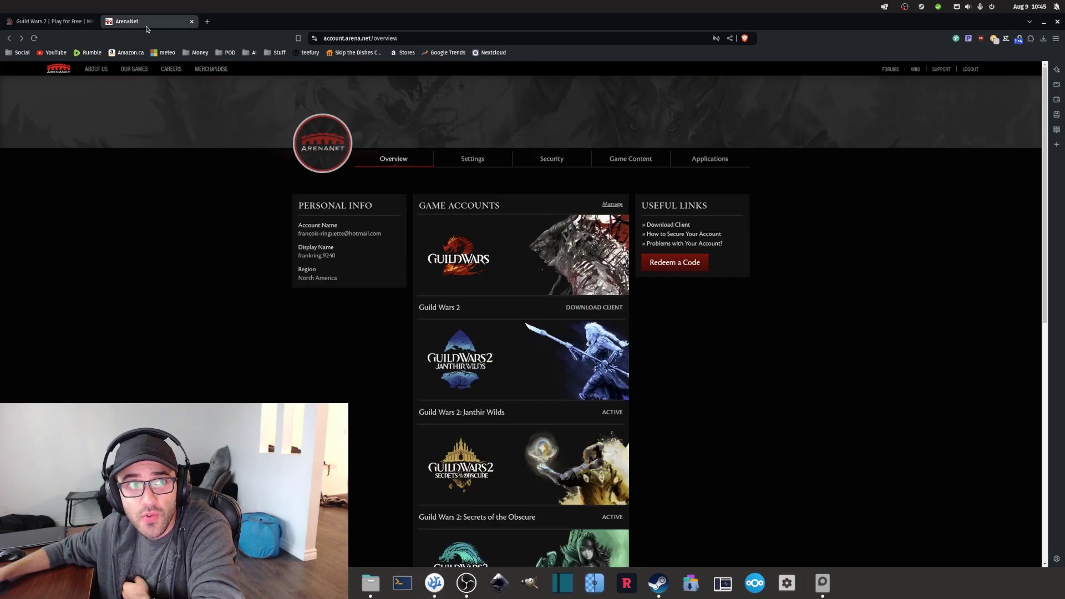
left_click(593, 309)
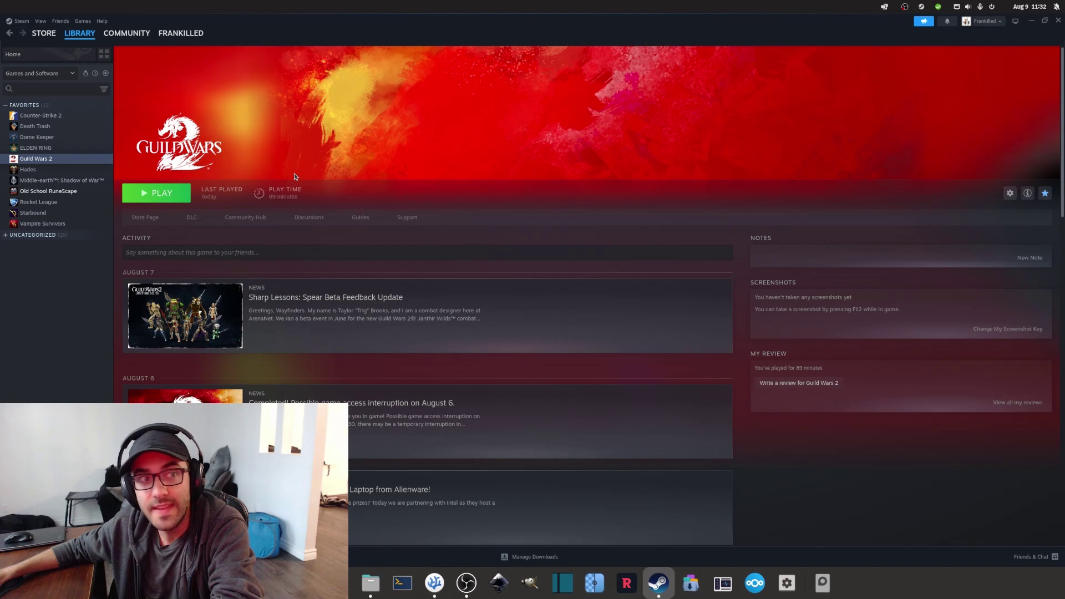
Open the Compatibility page of Steam's settings
left_click(21, 21)
left_click(35, 103)
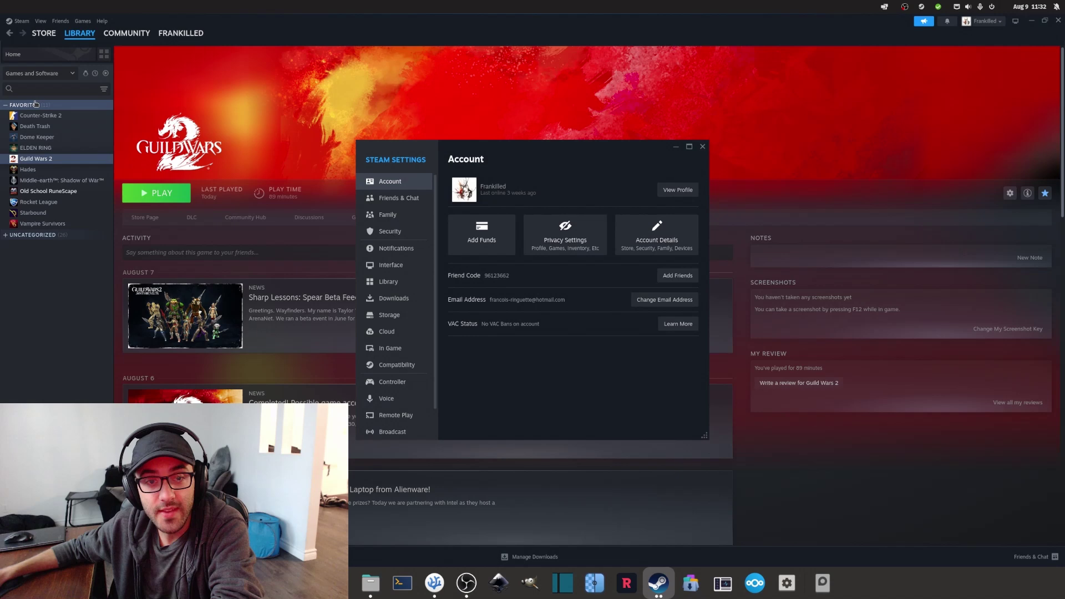
scroll(397, 222, "down", 2)
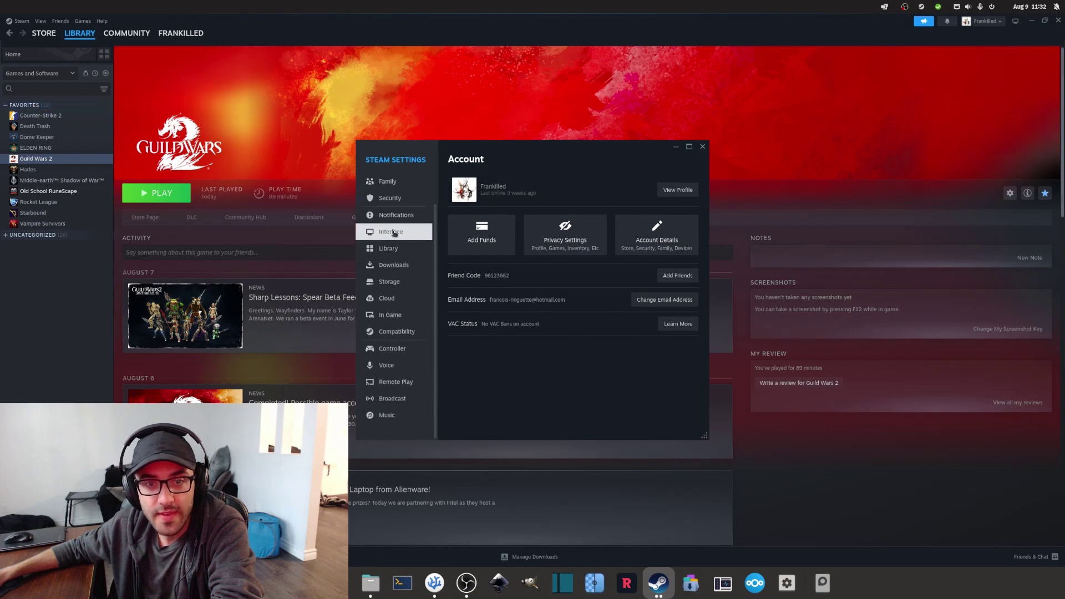
left_click(390, 333)
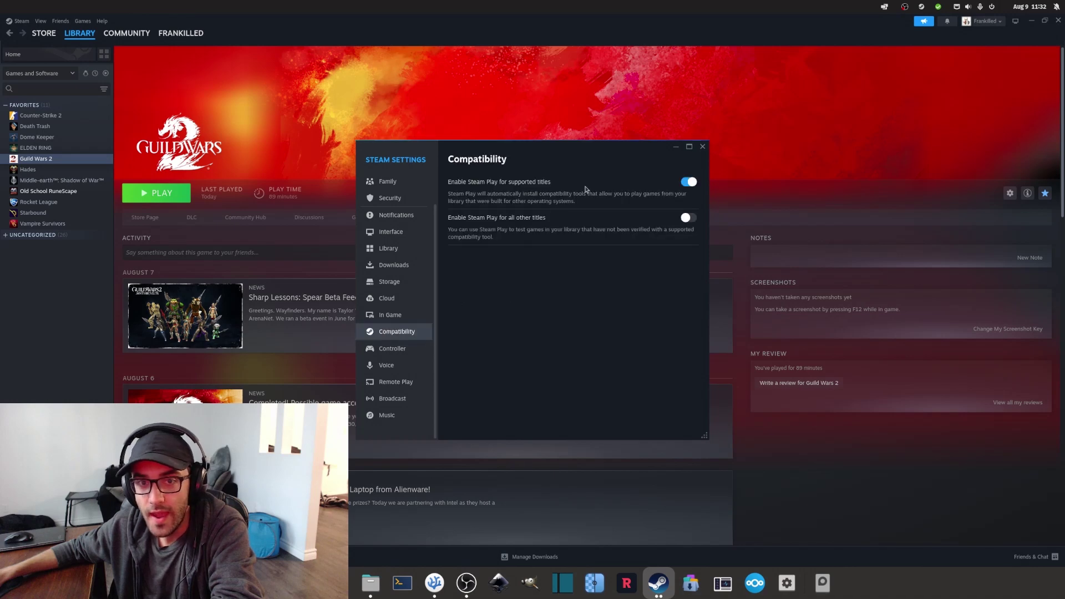
Turn on Steam Play for all other titles with Proton Experimental and restart Steam
left_click(687, 218)
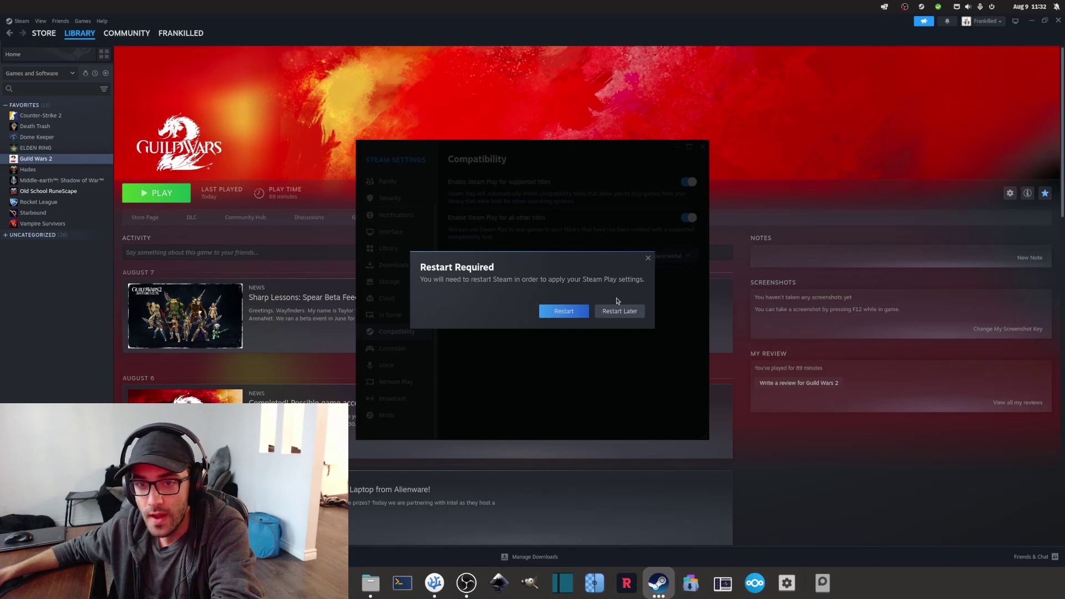
left_click(623, 314)
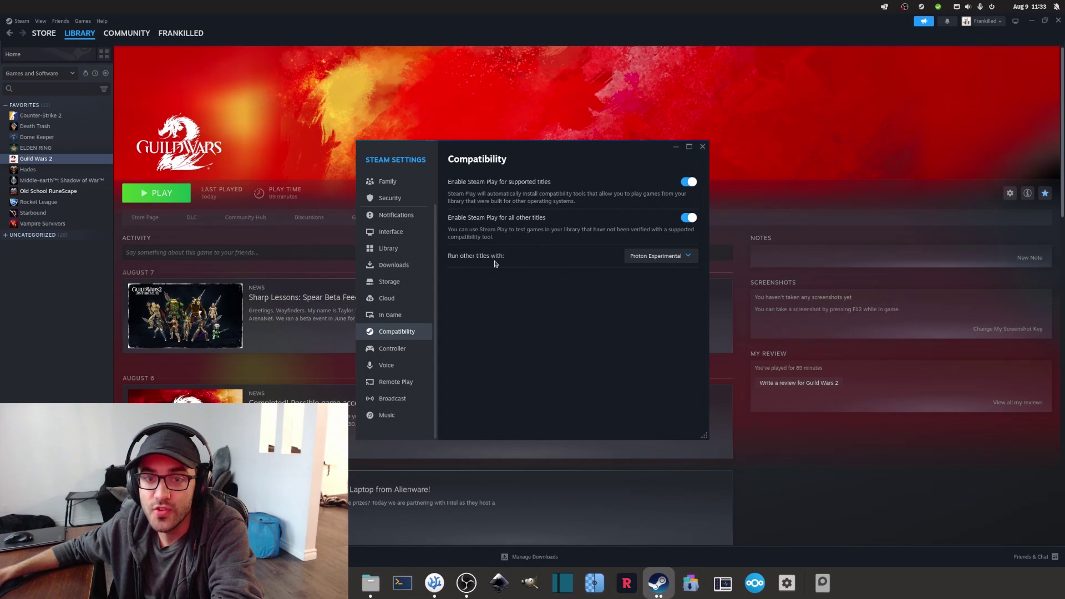
left_click(667, 258)
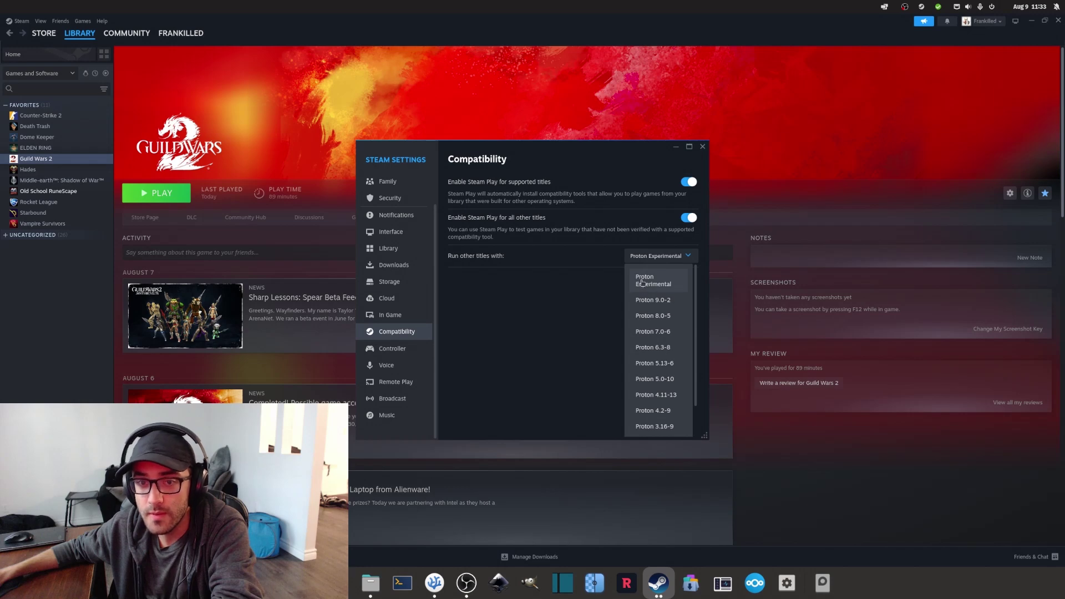
left_click(660, 286)
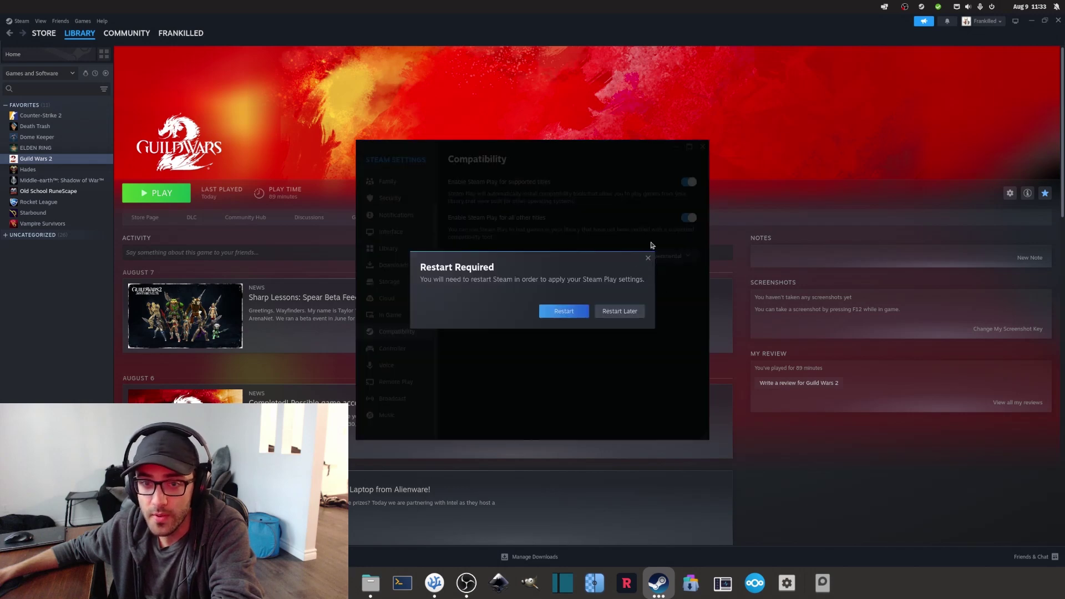
left_click(584, 311)
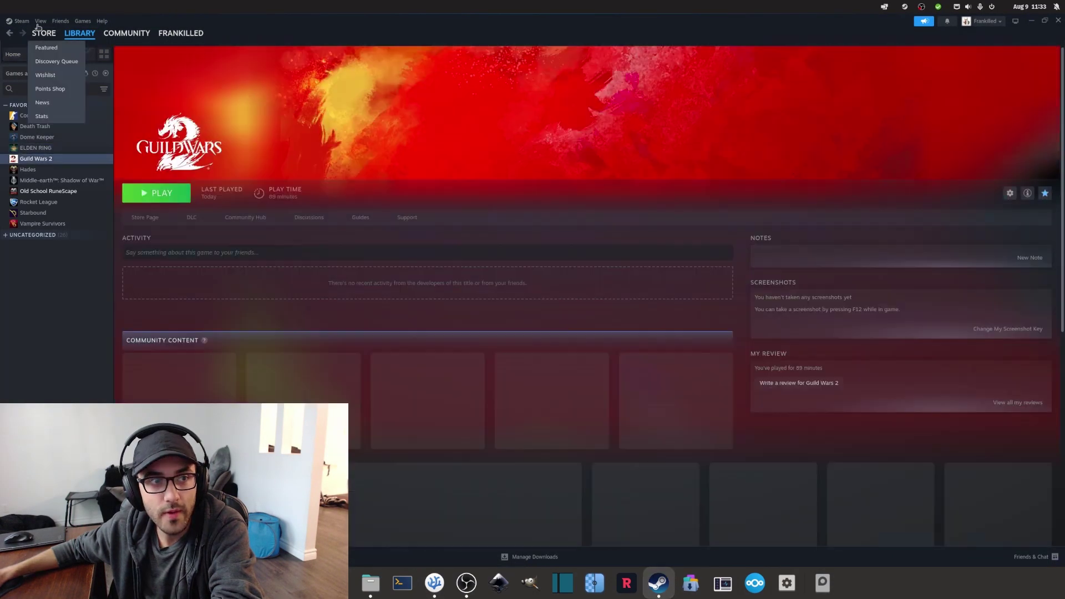
Reopen Steam's Compatibility settings to verify Steam Play uses Proton Experimental
left_click(21, 20)
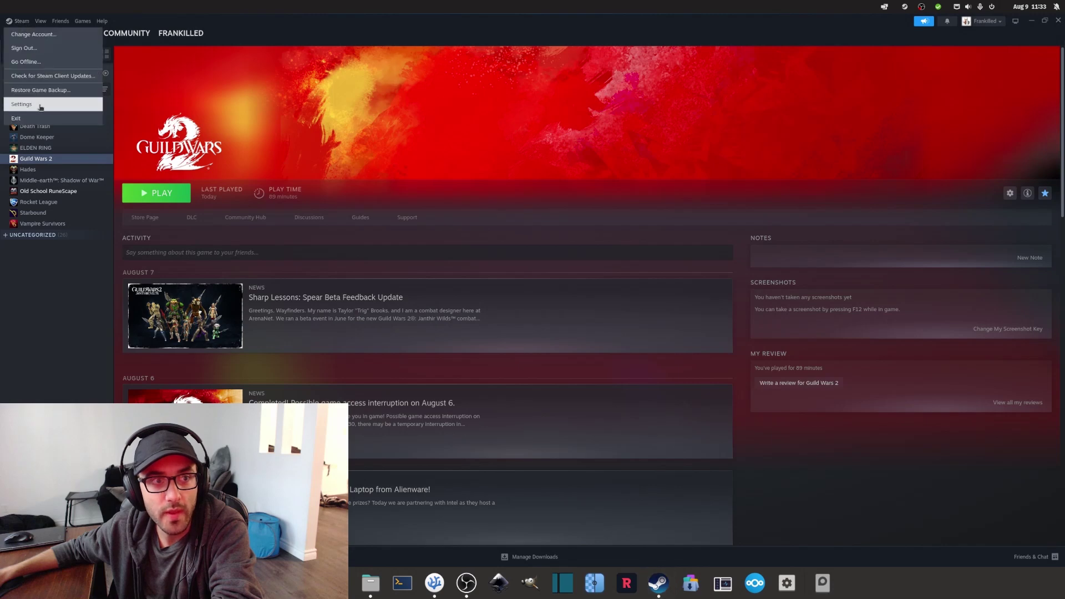
left_click(22, 103)
left_click(391, 364)
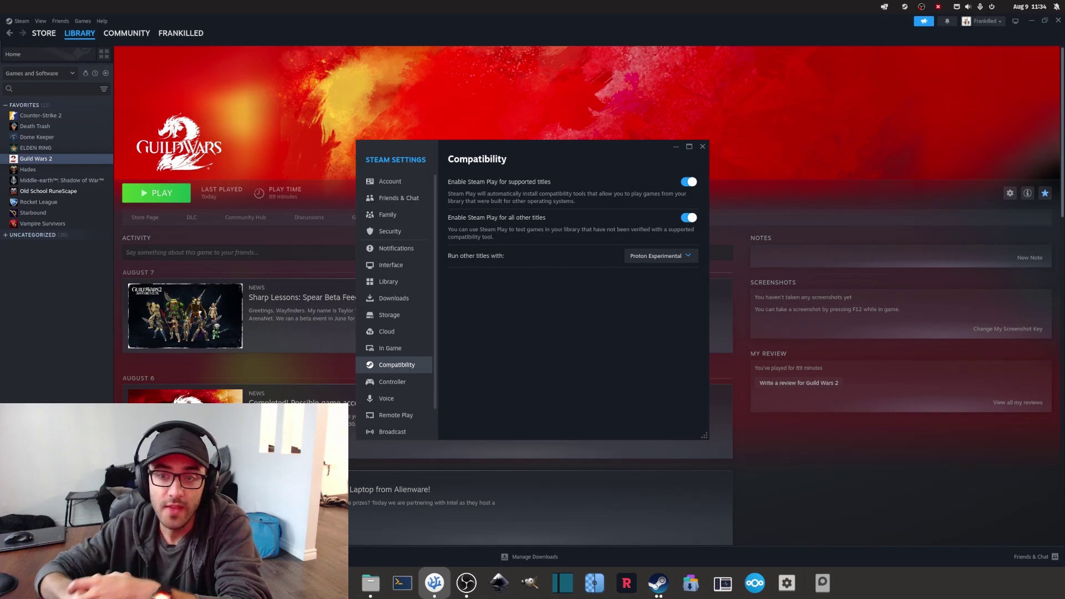
Close the Steam Settings window to return to the Guild Wars 2 page
key("Escape")
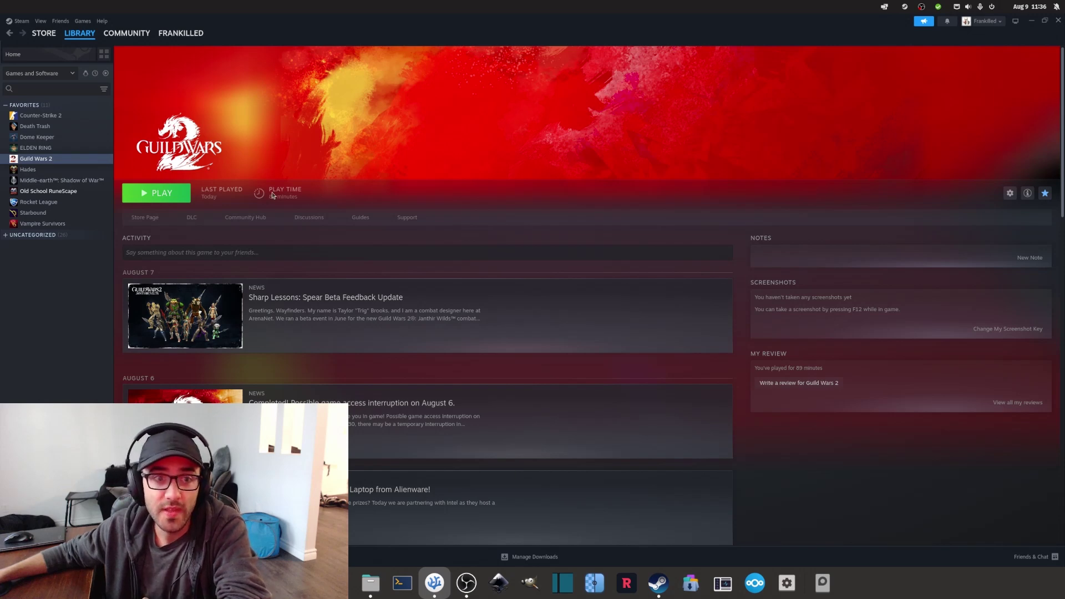
left_click(171, 194)
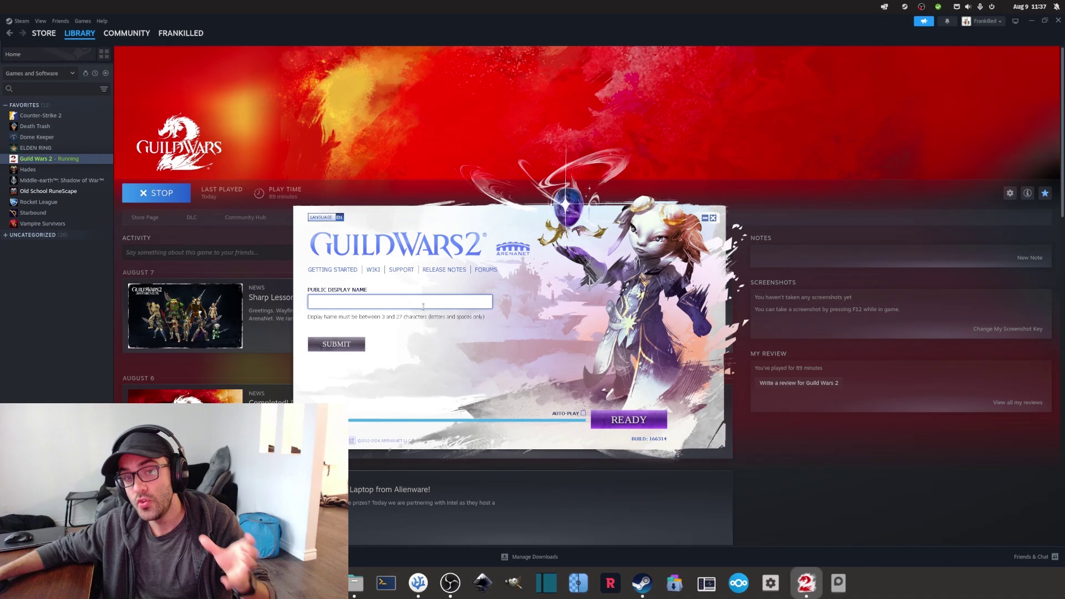
left_click(713, 218)
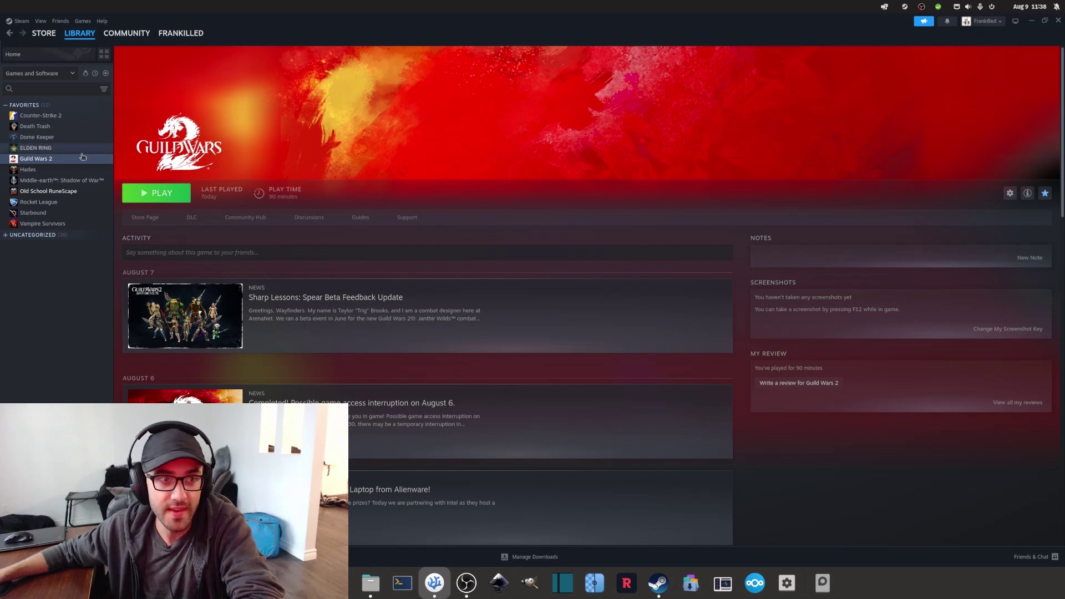
Add the launch option '-provider Portal' in Guild Wars 2's properties
right_click(51, 160)
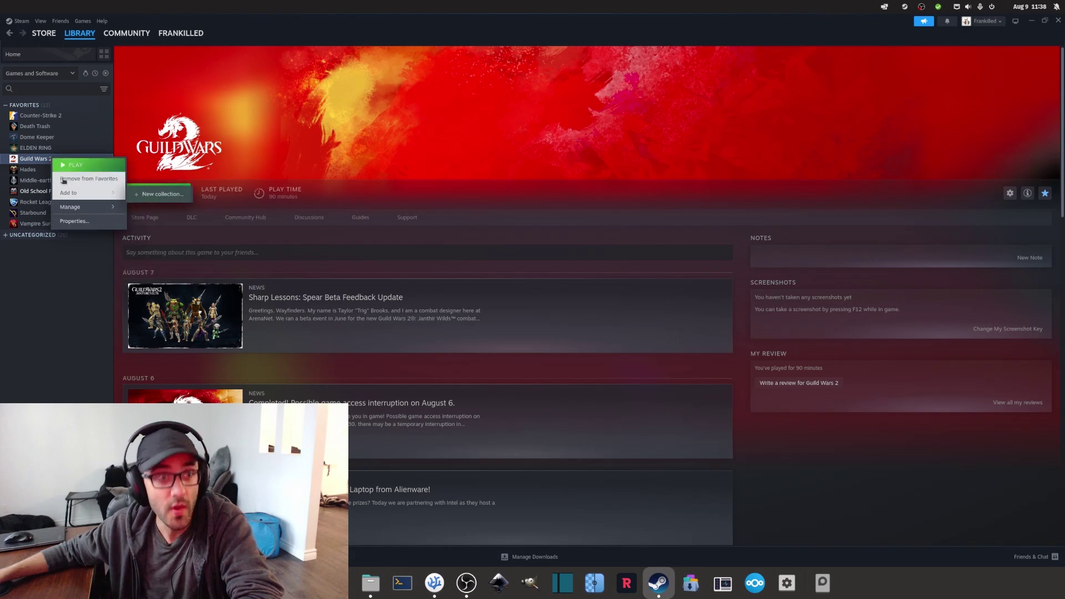
right_click(41, 162)
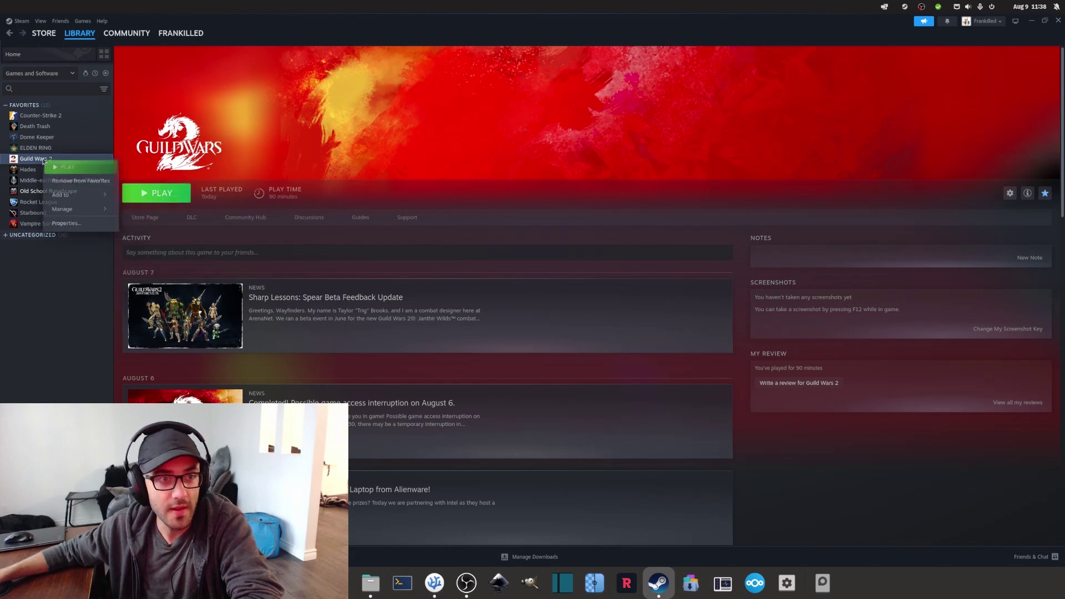
left_click(74, 225)
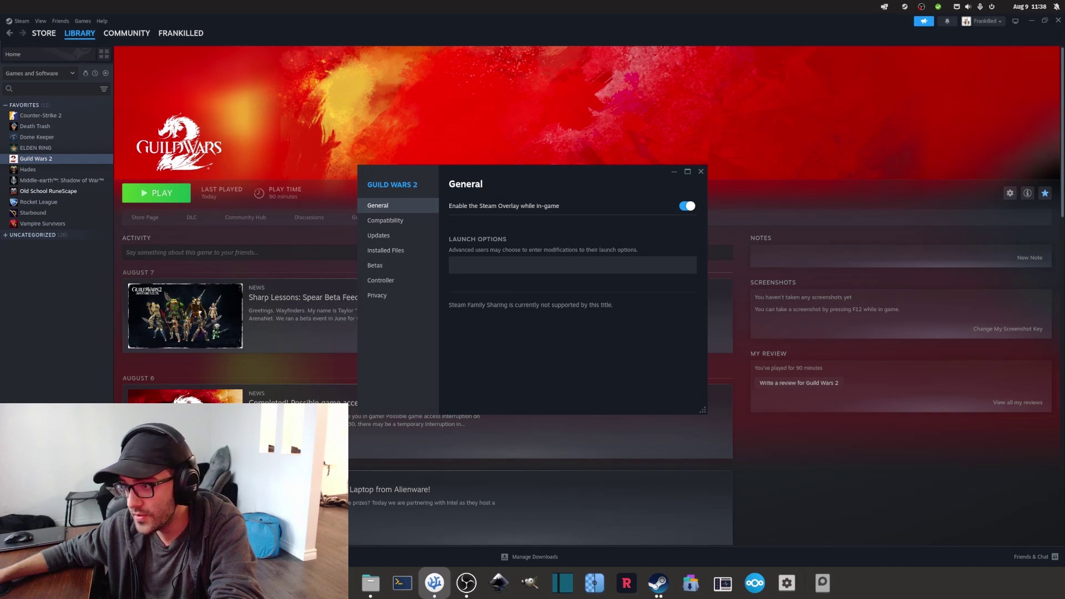
left_click(554, 263)
type("-provider Portal")
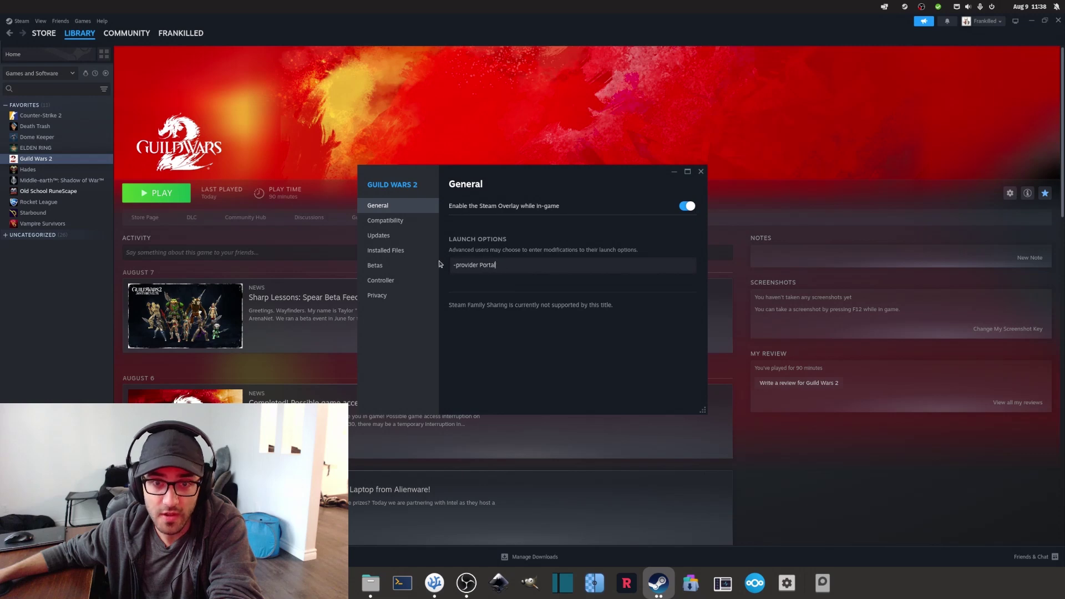
left_click(701, 173)
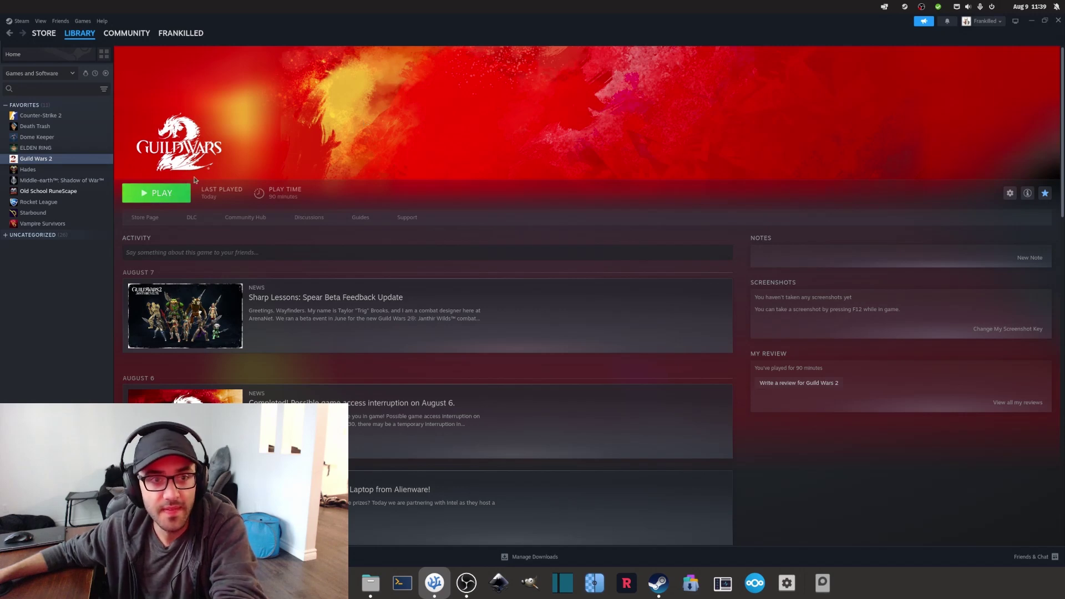
Launch Guild Wars 2, sign in with the ArenaNet account e-mail and password, and start the game
left_click(176, 193)
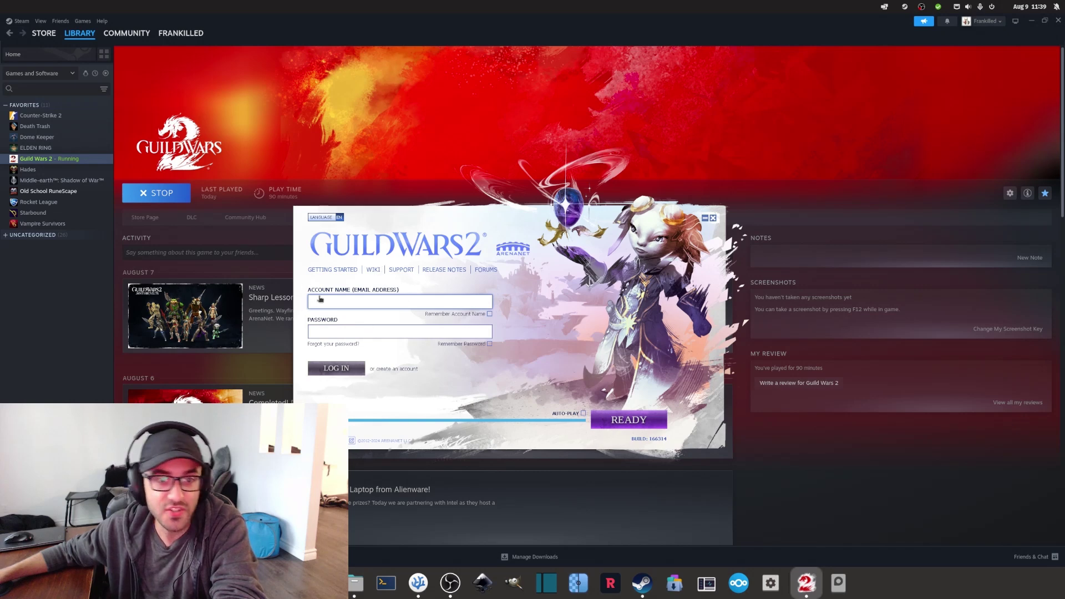
left_click(400, 302)
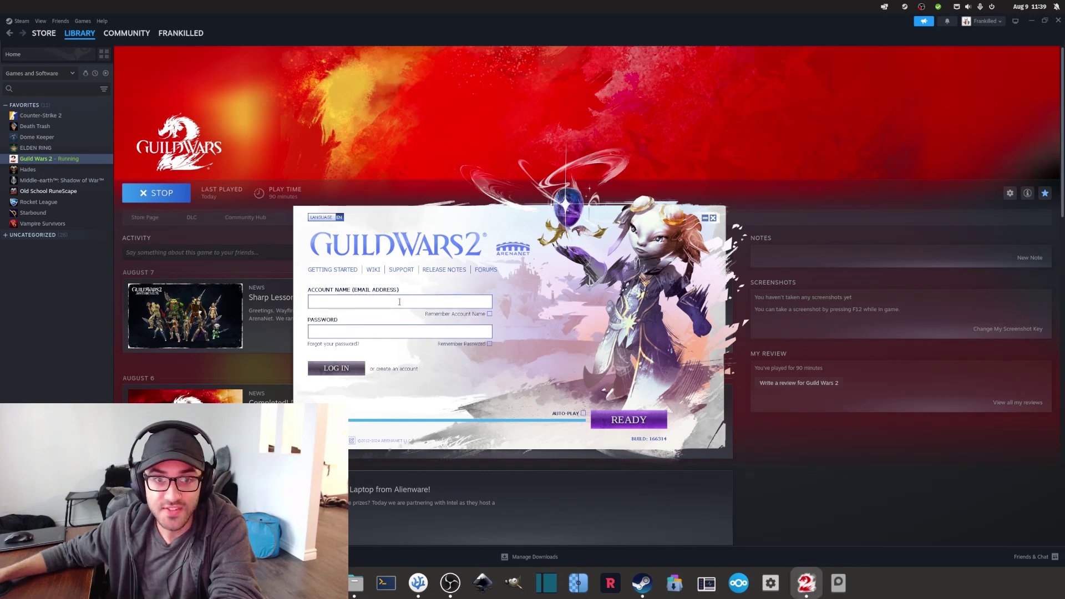
key("ctrl+v")
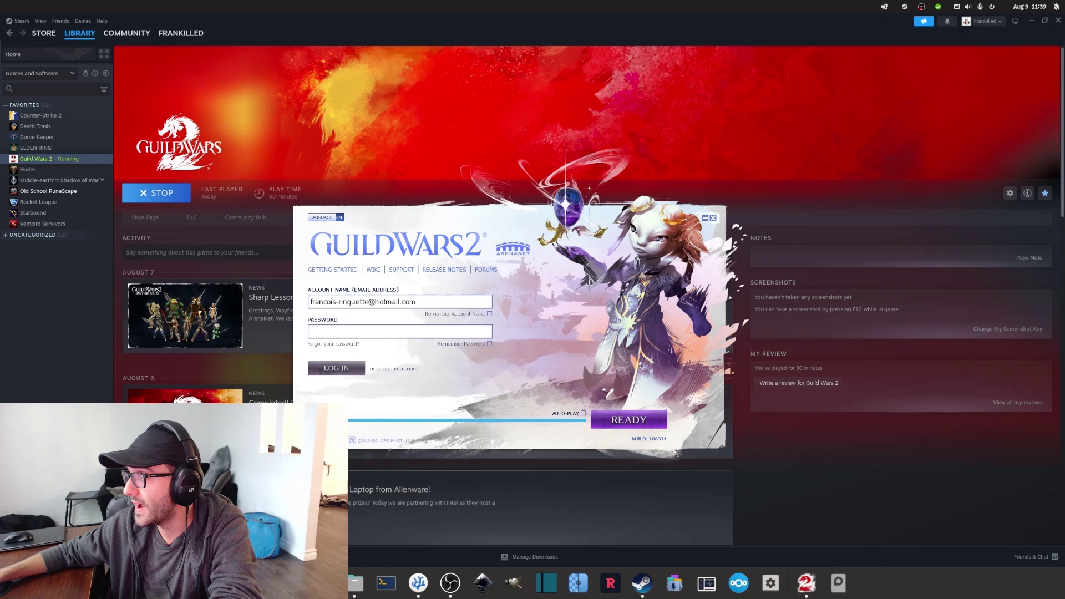
left_click(350, 332)
key("ctrl+v")
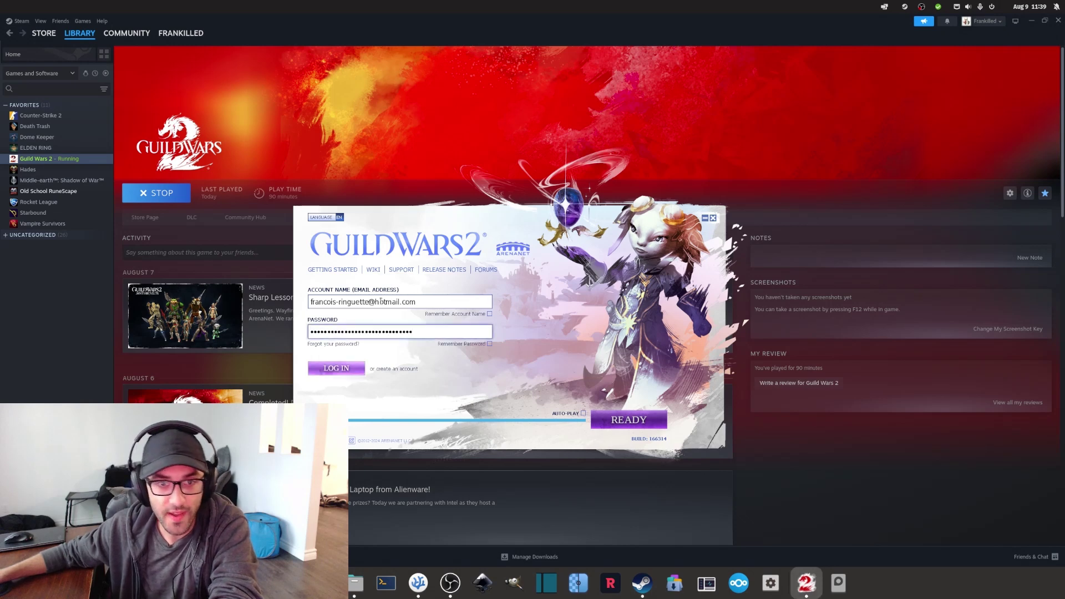
left_click(350, 369)
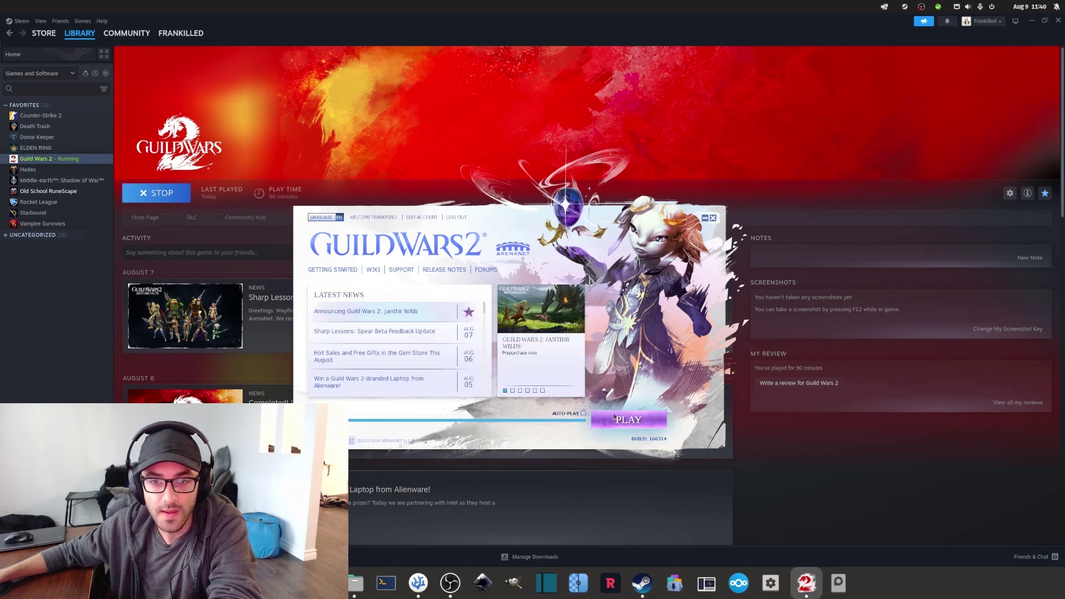
left_click(630, 421)
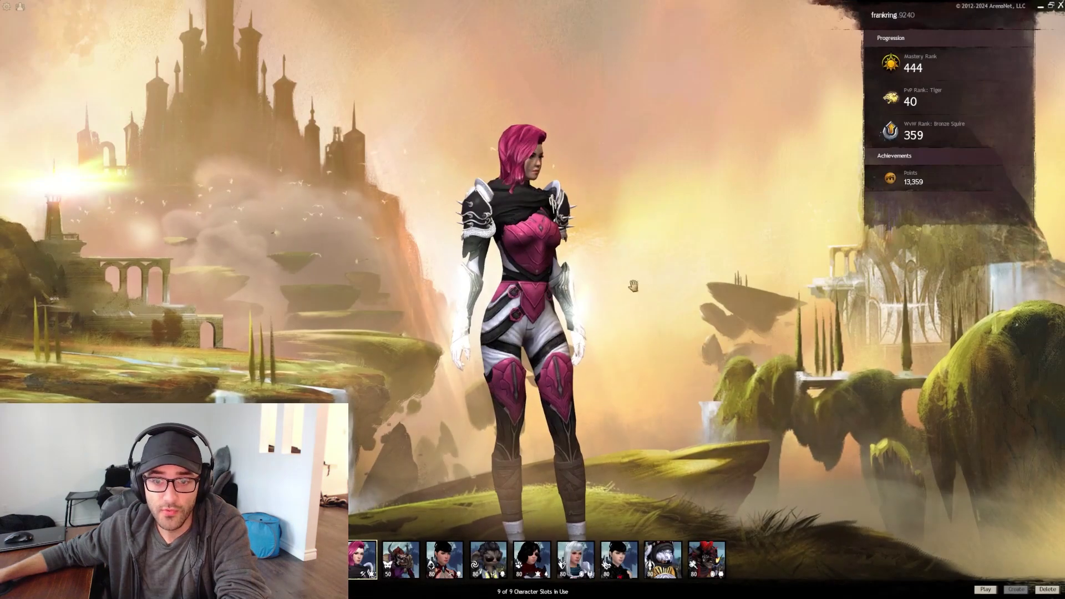
Play the pink-haired character and walk it around Mistlock Sanctuary
left_click(986, 589)
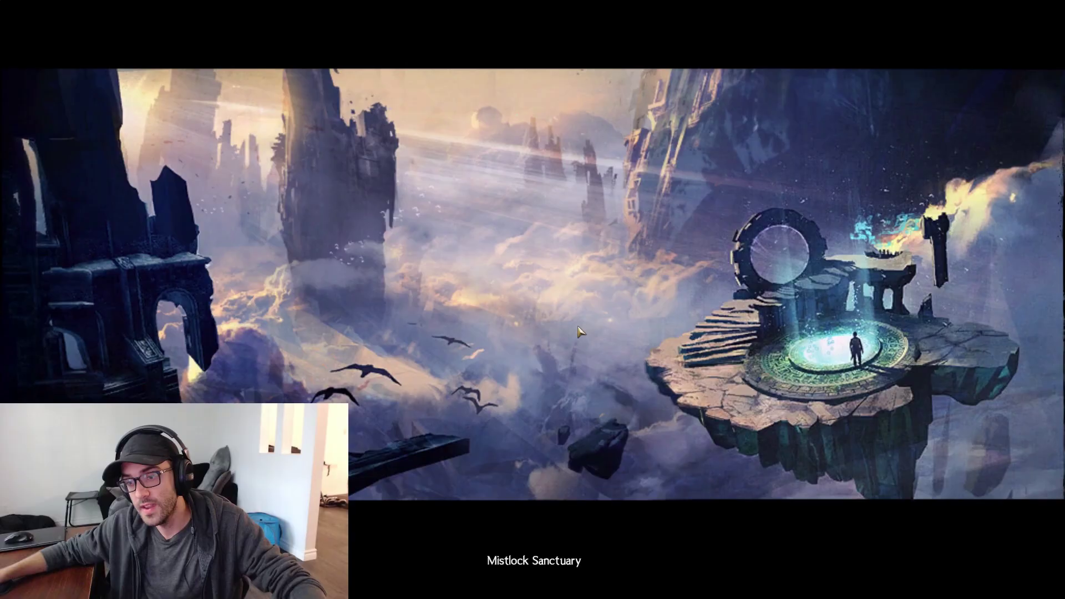
key("w")
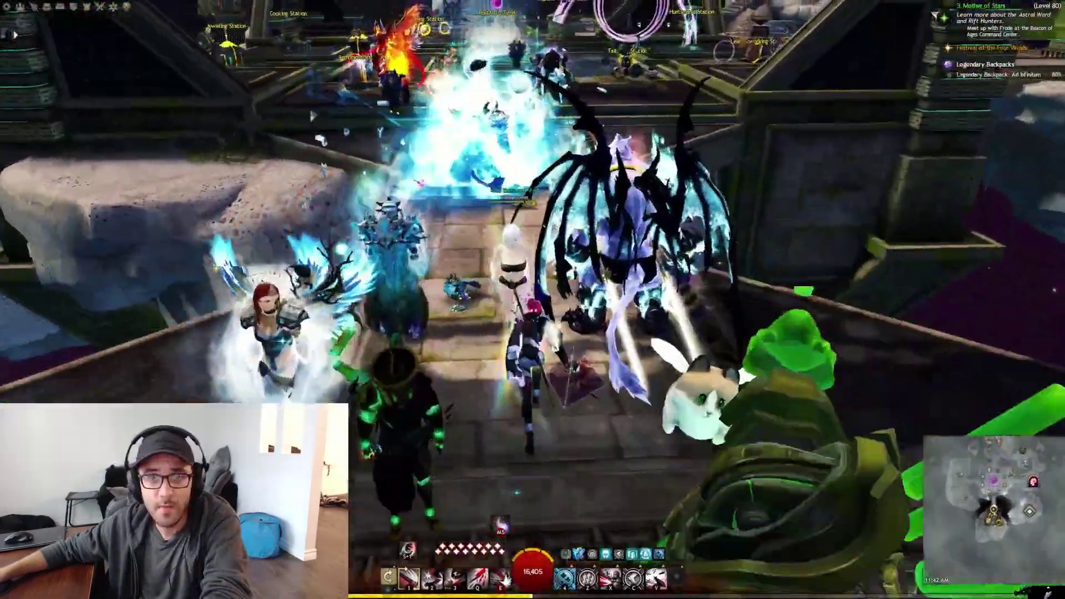
key("w")
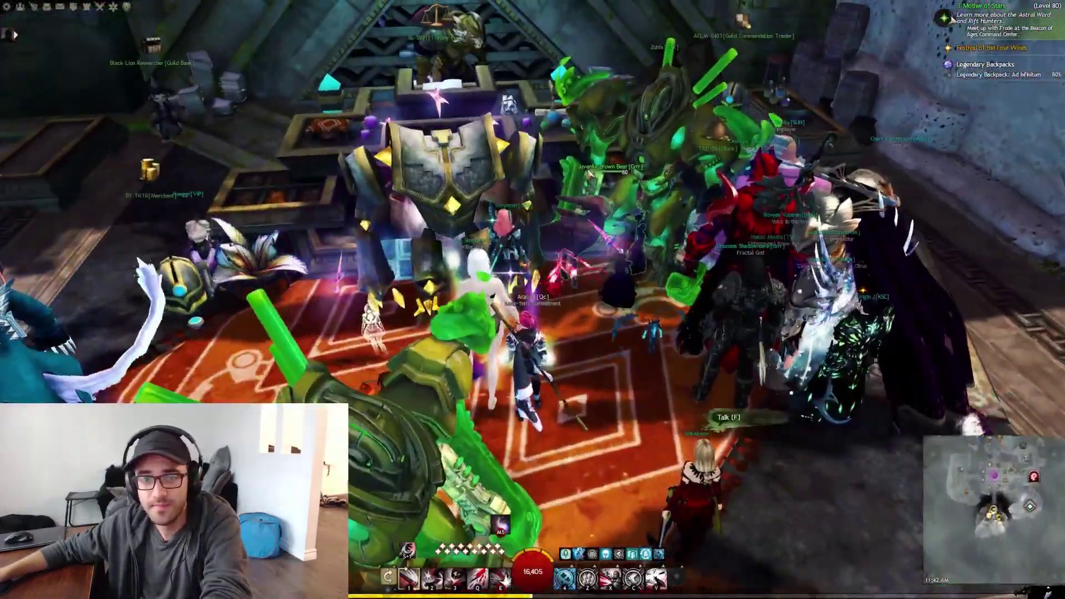